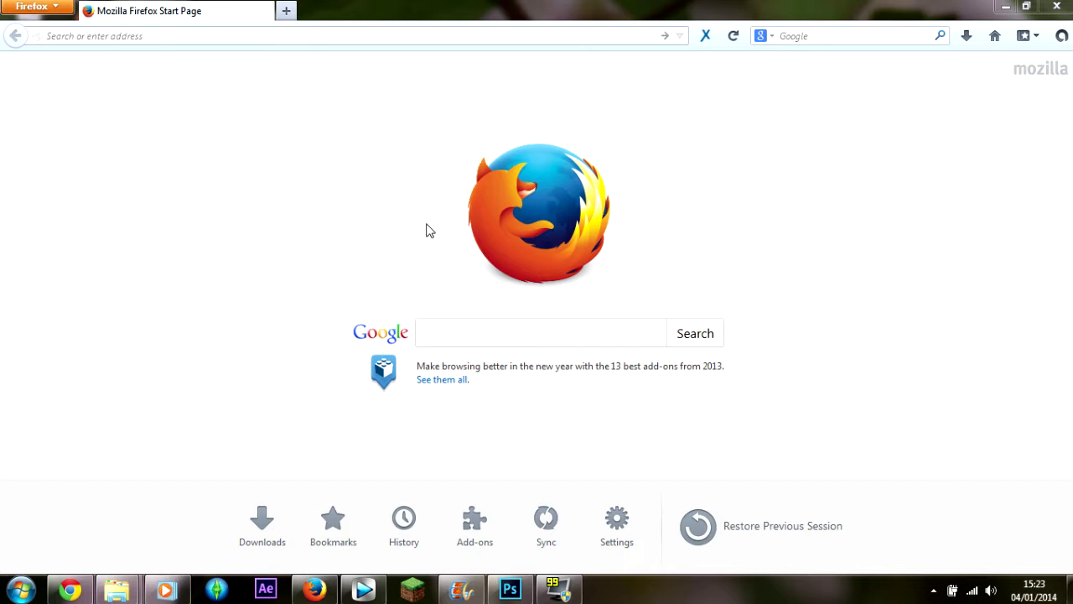
Switch between the Chrome and Firefox windows, ending with Firefox in front
left_click(18, 590)
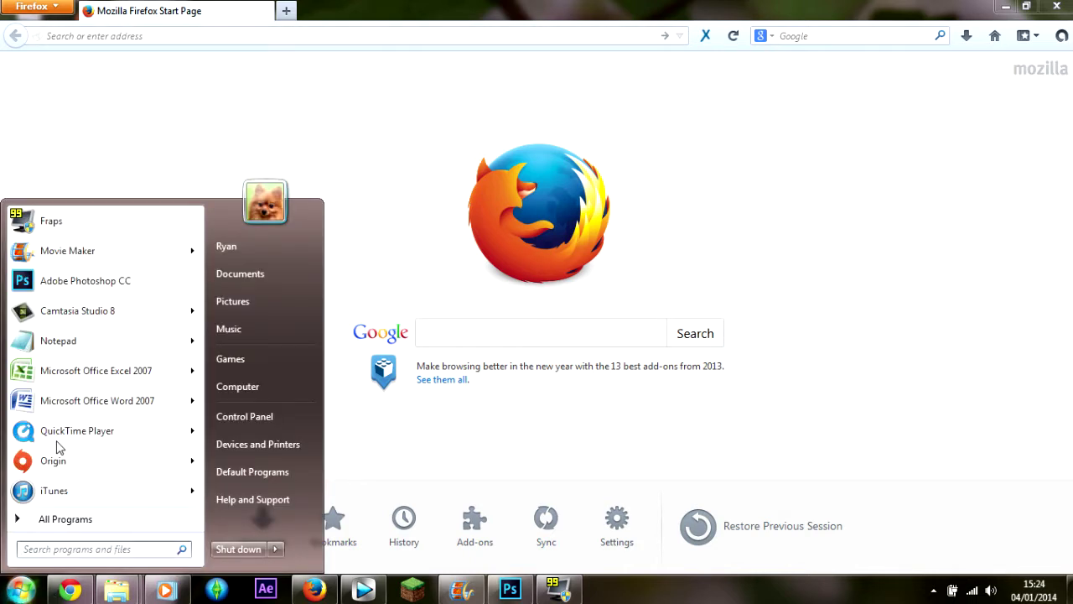
left_click(70, 590)
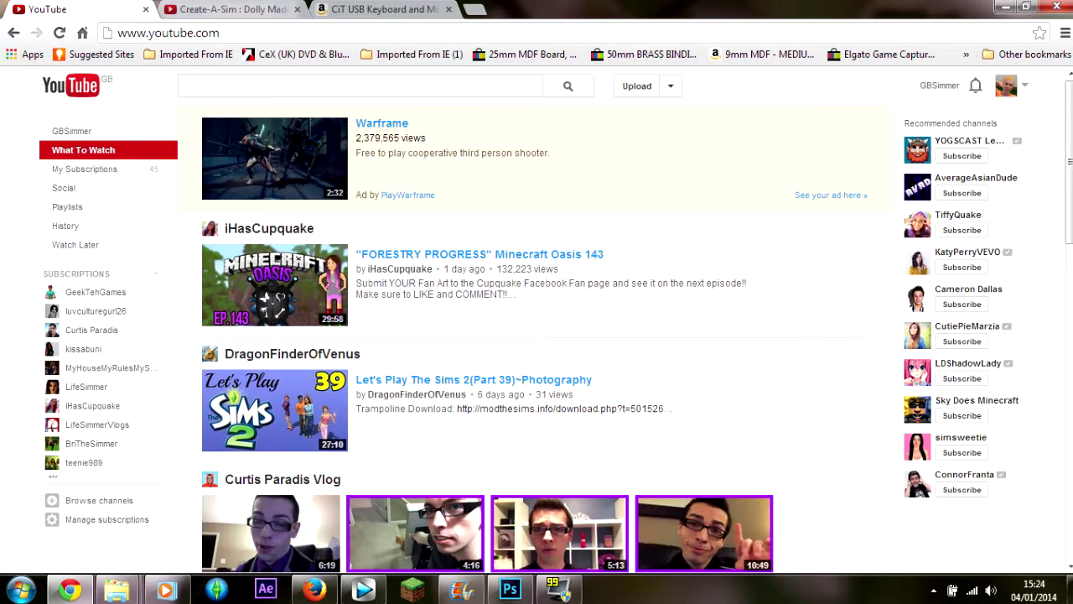
left_click(314, 590)
left_click(19, 591)
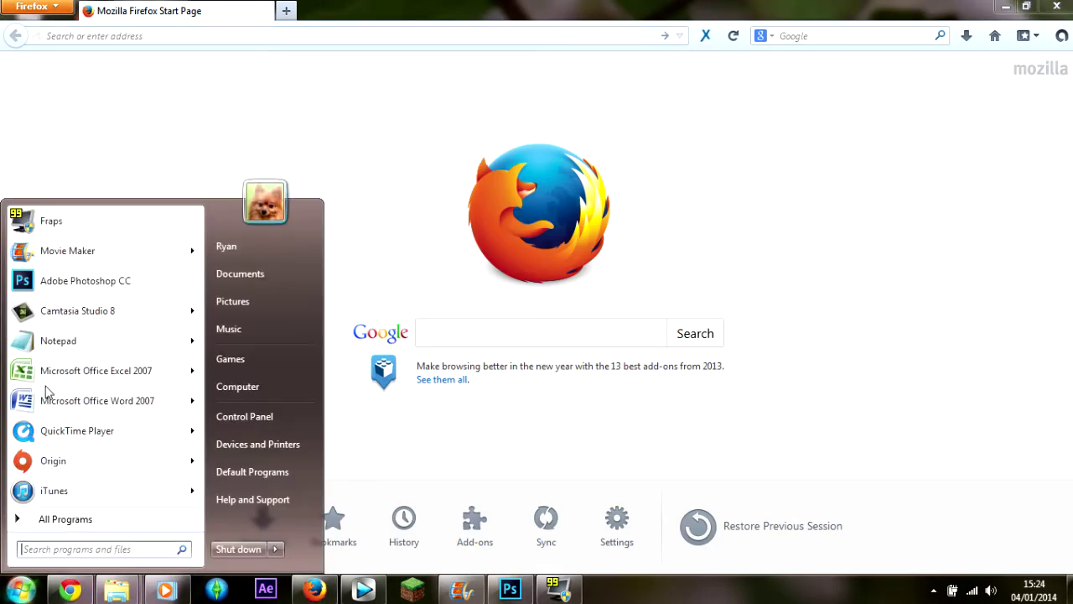
left_click(20, 590)
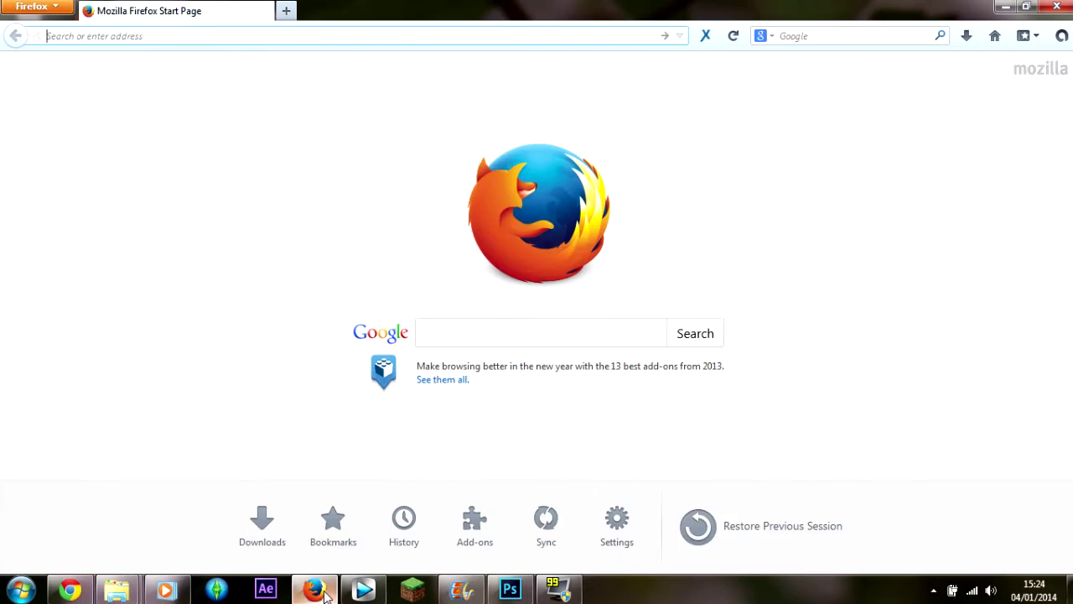
left_click(315, 590)
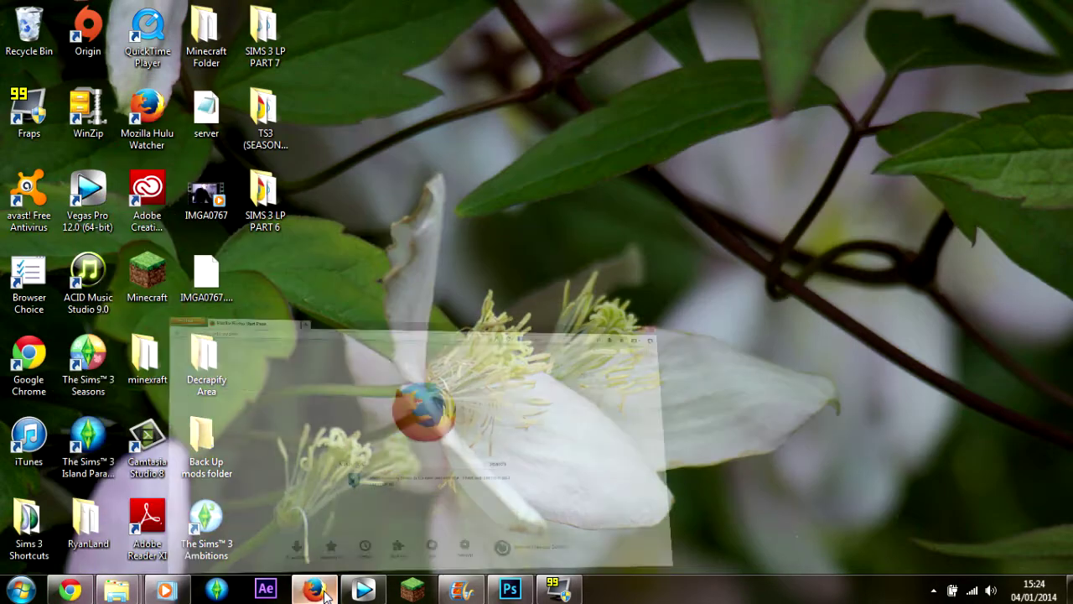
left_click(314, 591)
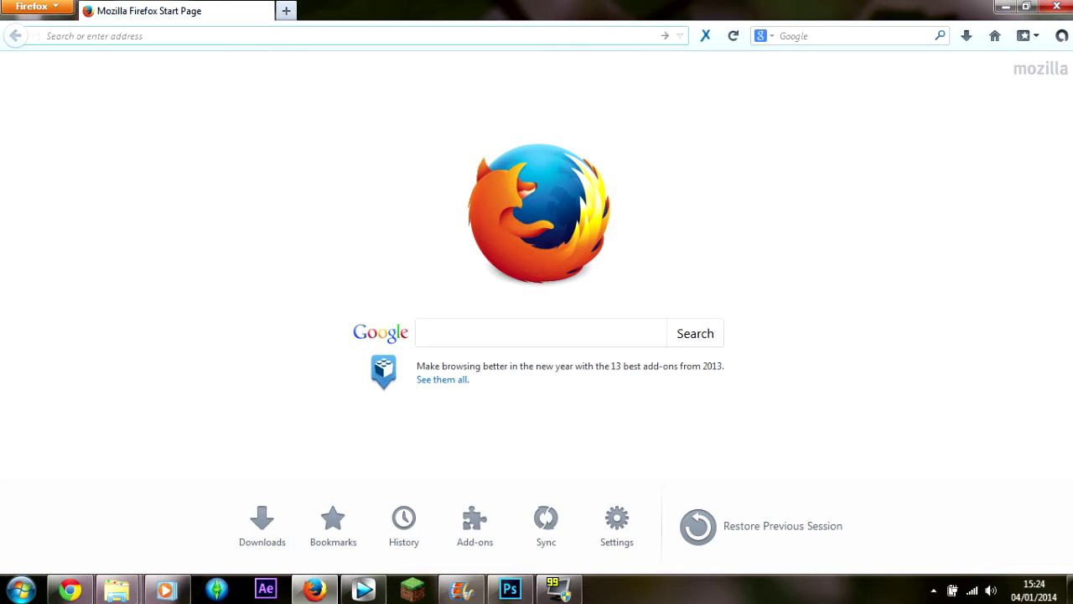
type("youtube.com/")
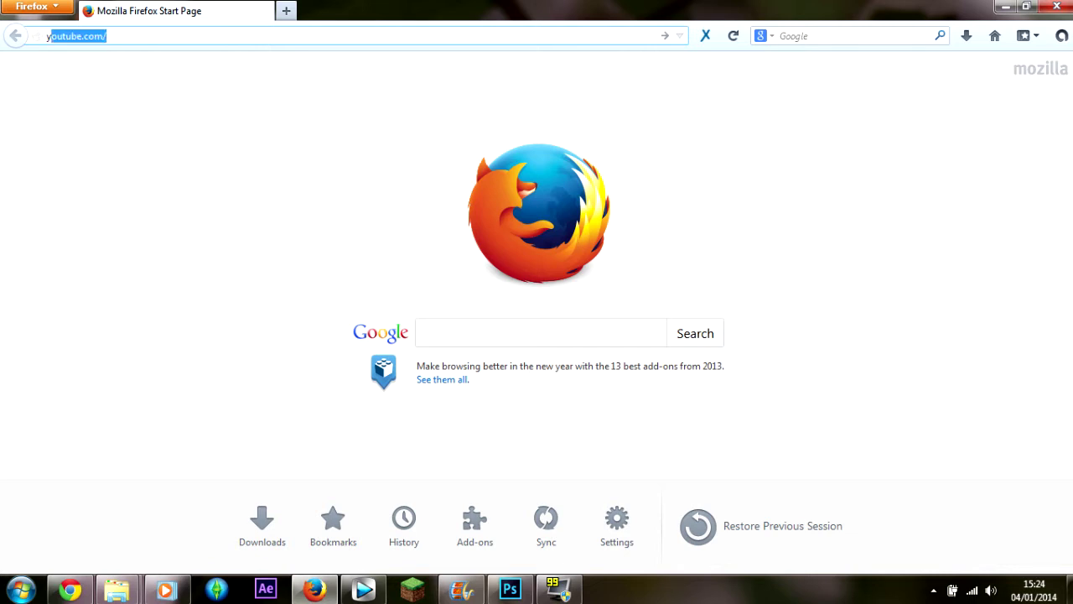
Load youtube.com in Firefox and go to the video upload page
key("Return")
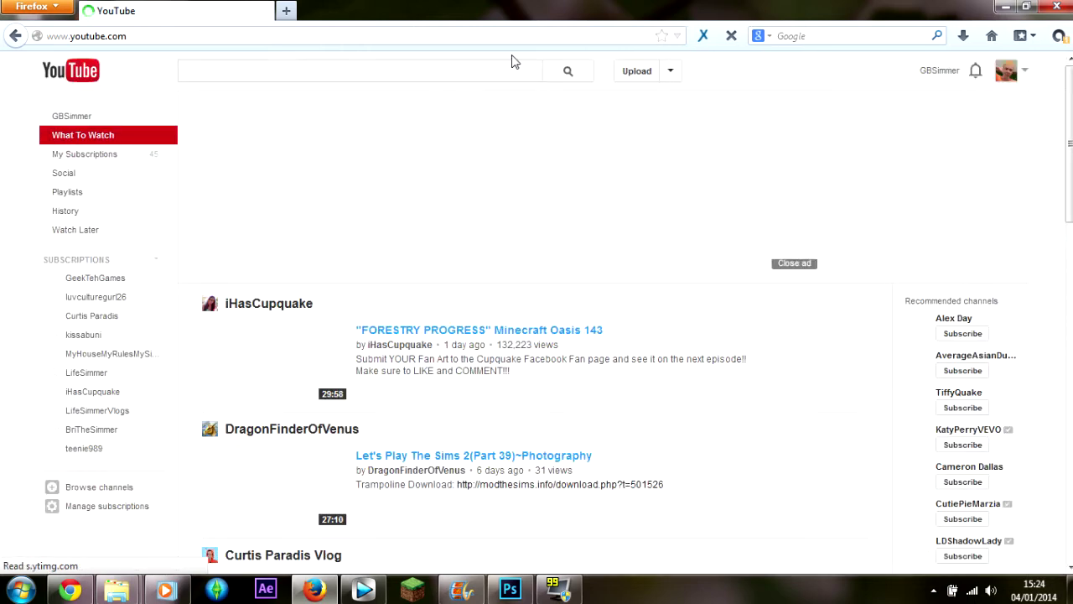
left_click(629, 81)
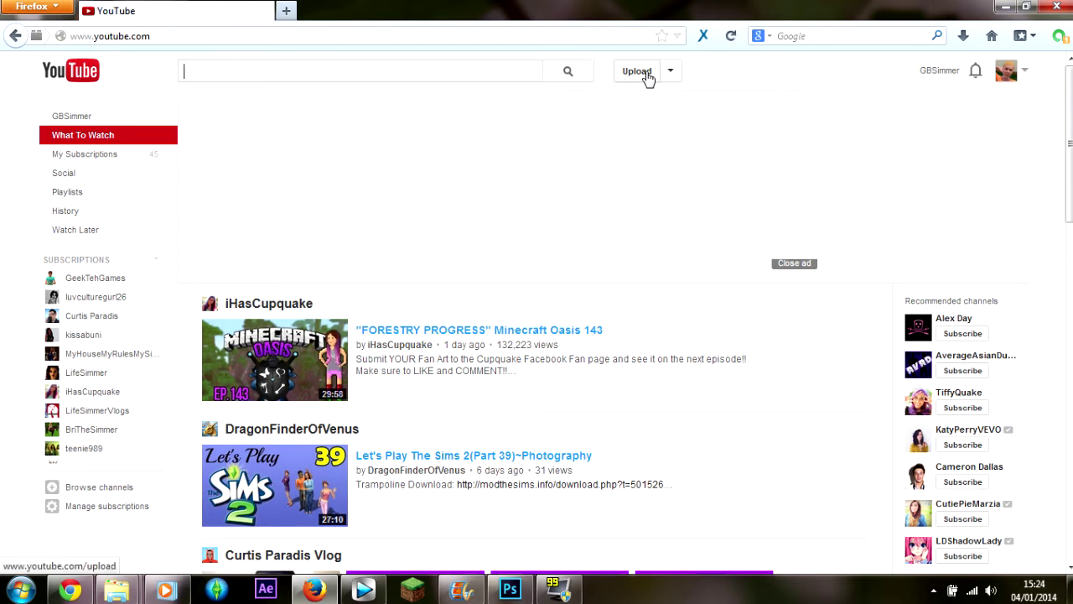
left_click(646, 74)
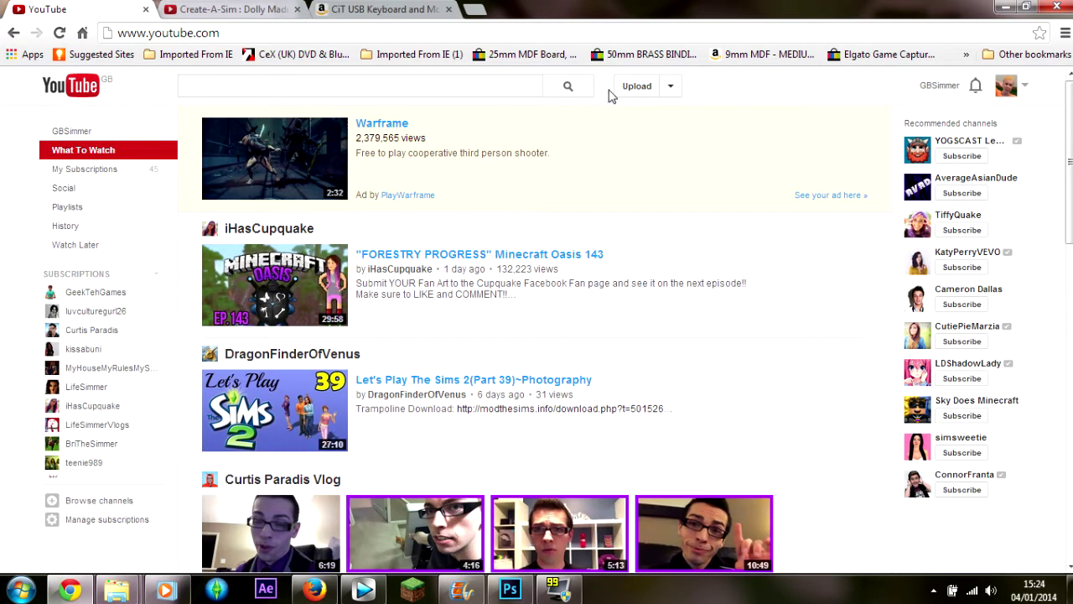
left_click(620, 87)
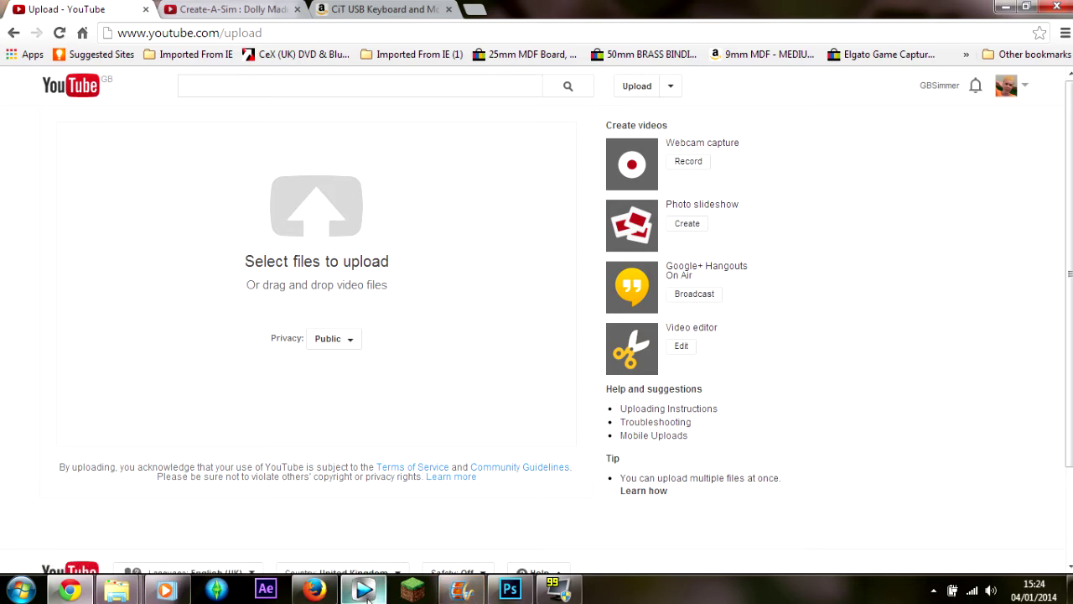
Upload the SIMS 3 LP (SEASONS) PART 3 video from Firefox's upload page
left_click(314, 589)
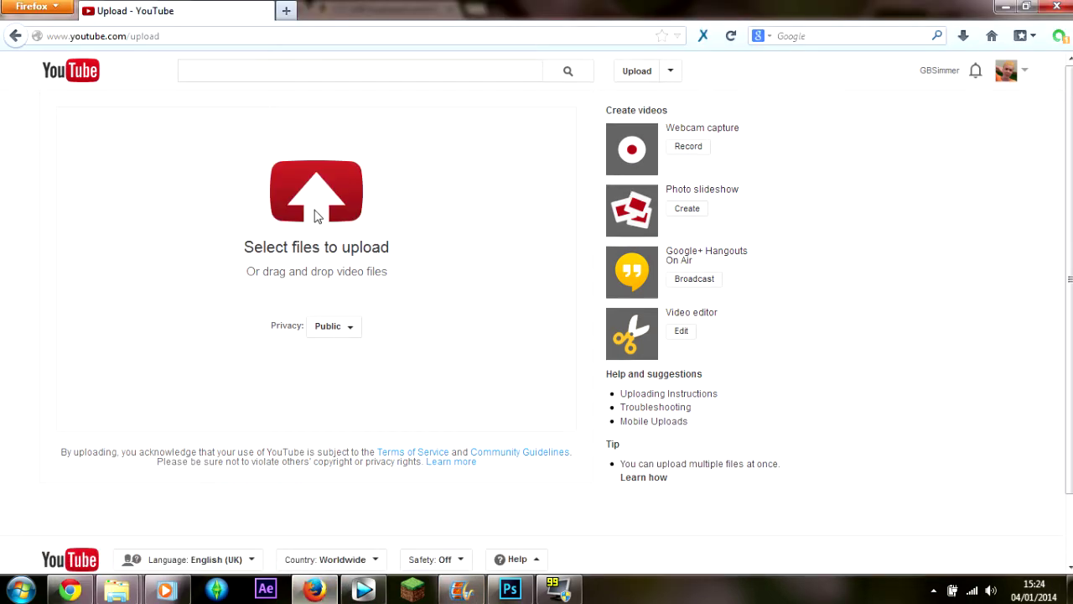
left_click(321, 214)
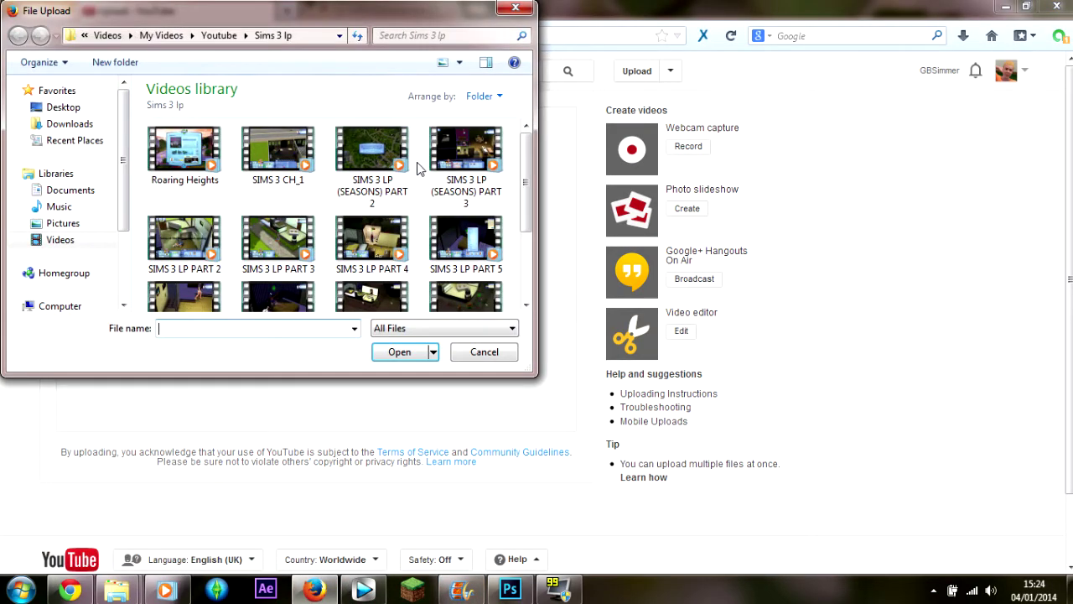
double_click(482, 179)
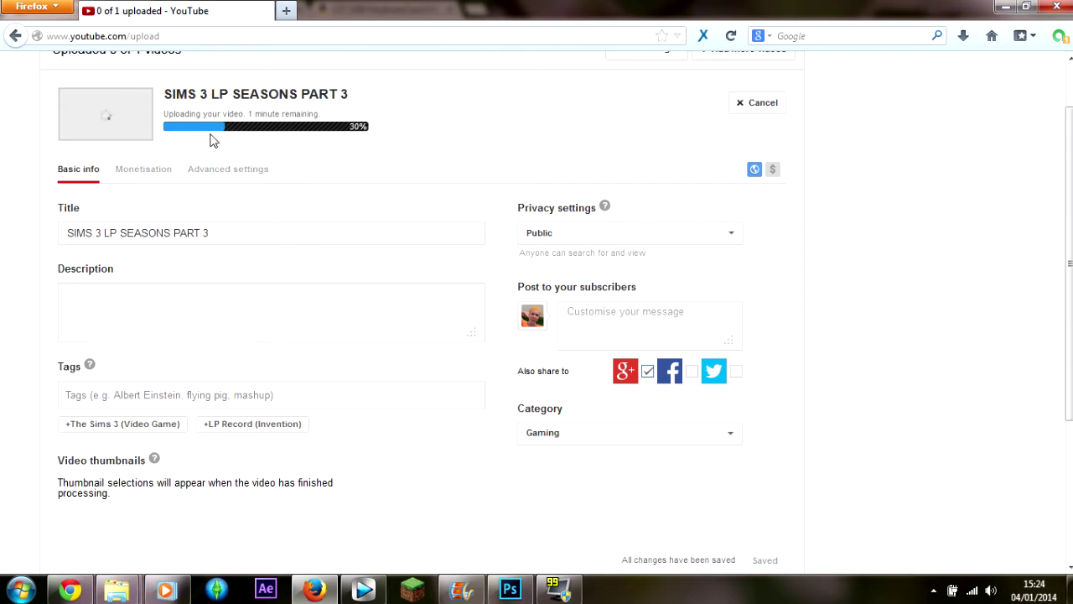
In Chrome, upload SIMS 3 LP (SEASONS) PART 3 from Videos > Youtube > Sims 3 lp
left_click(69, 590)
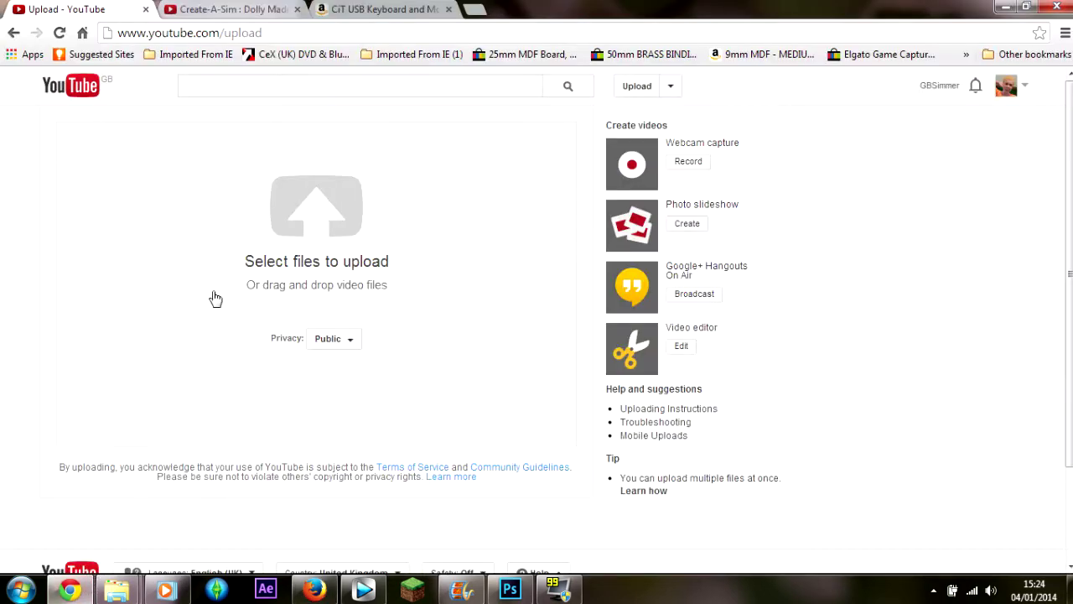
left_click(311, 234)
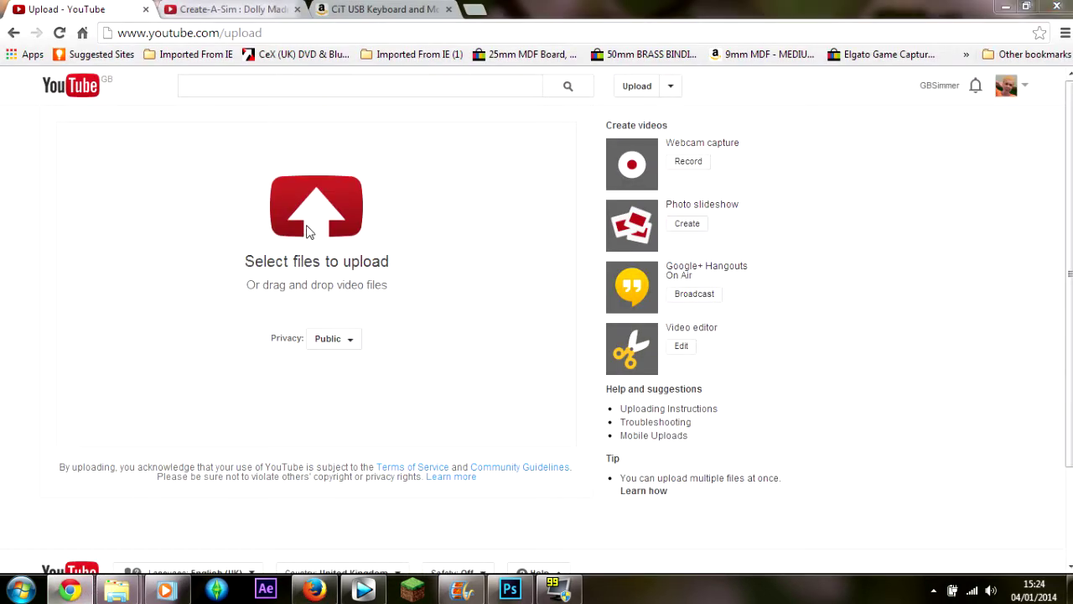
mouse_move(75, 227)
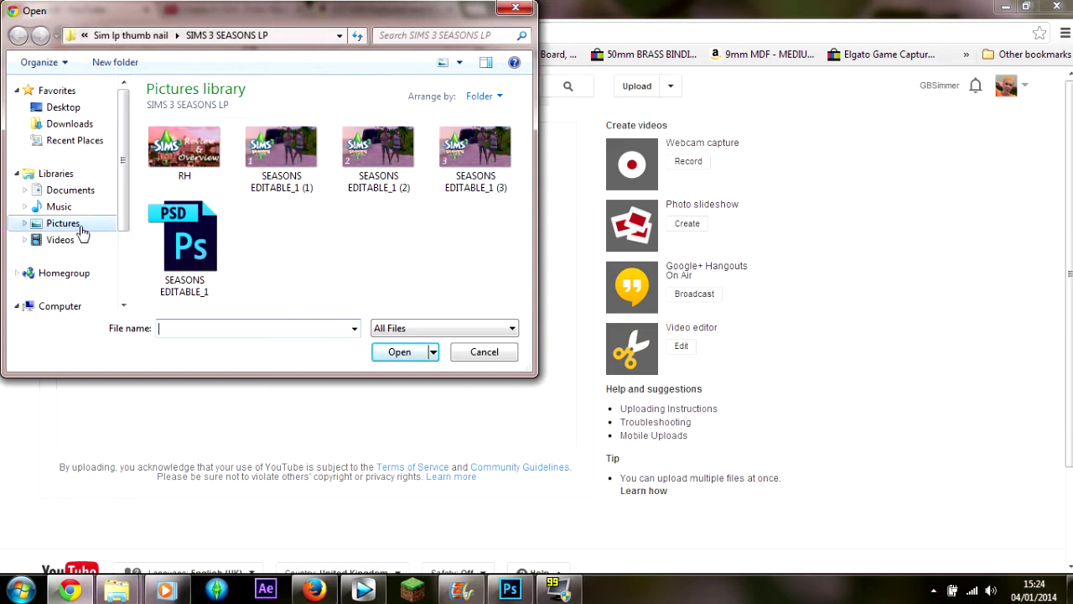
left_click(61, 240)
scroll(67, 210, "down", 2)
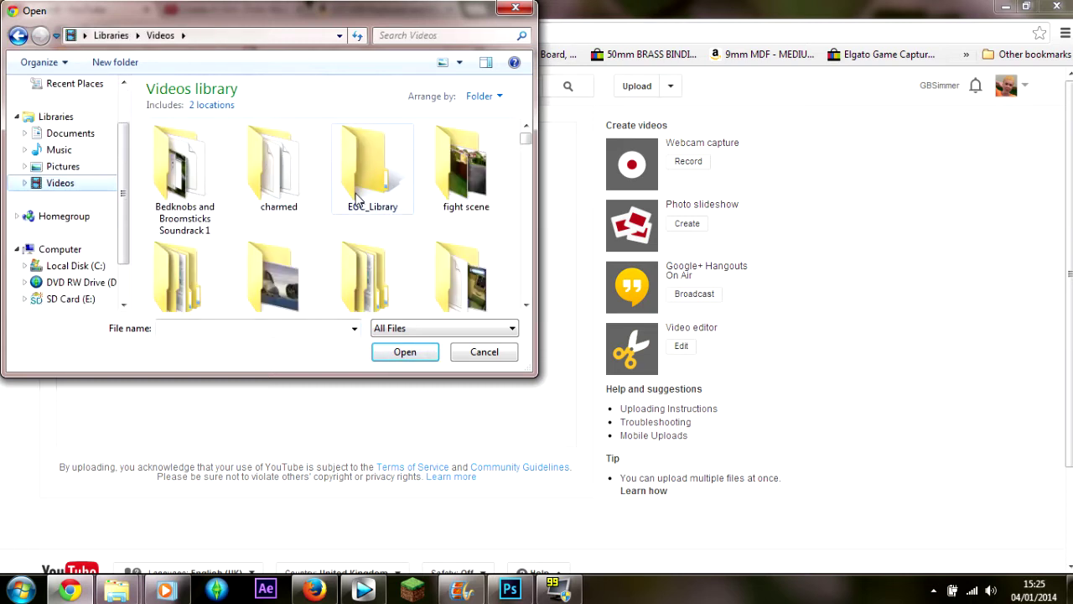
double_click(453, 273)
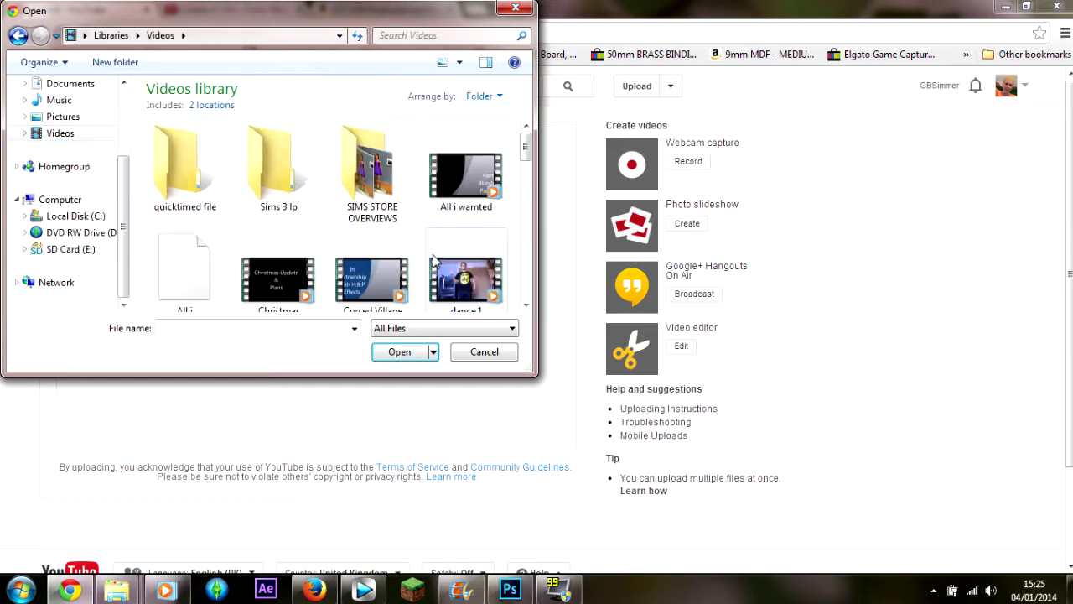
double_click(277, 172)
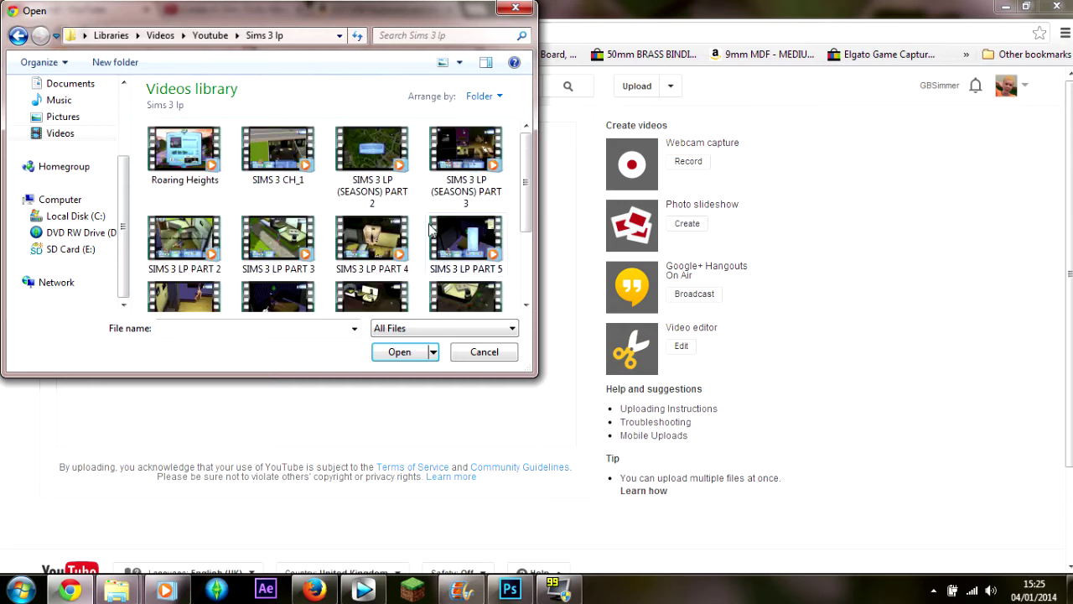
double_click(465, 160)
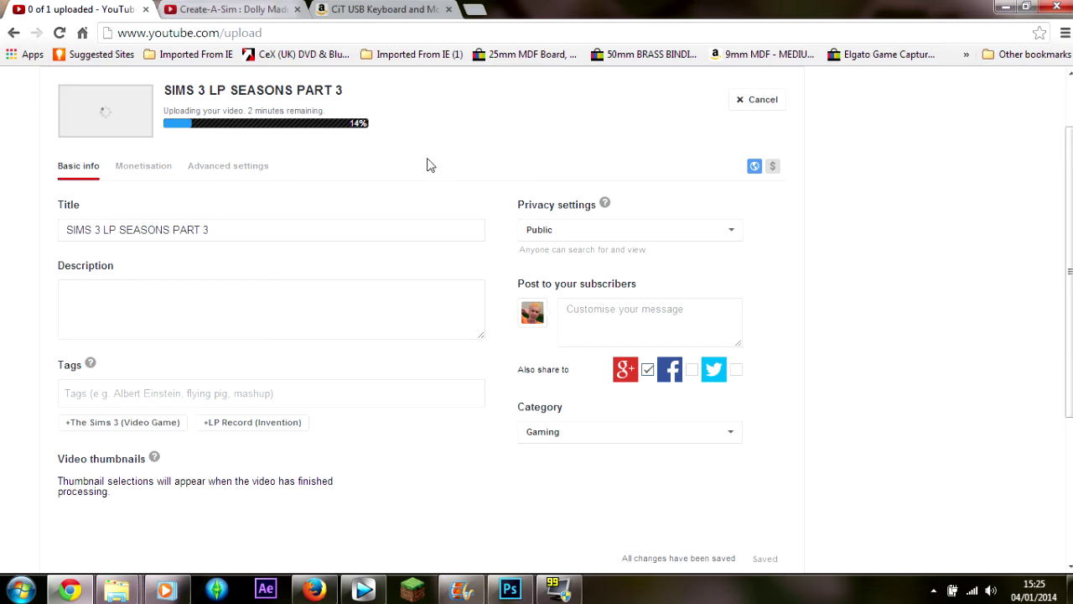
Reload Chrome's upload page despite the running upload, then re-upload SIMS 3 LP (SEASONS) PART 3
left_click(60, 33)
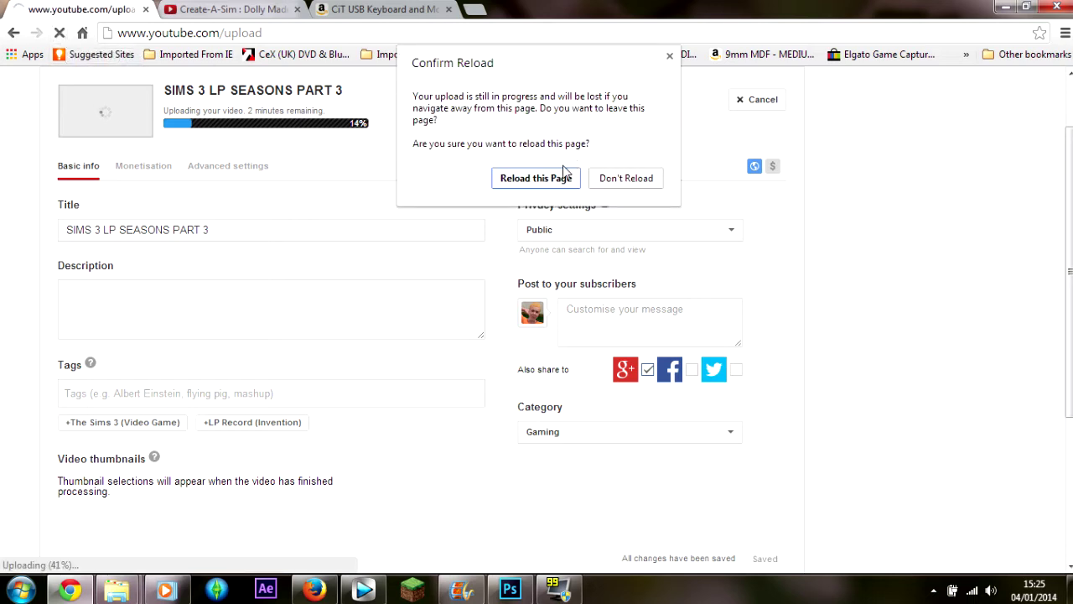
left_click(557, 177)
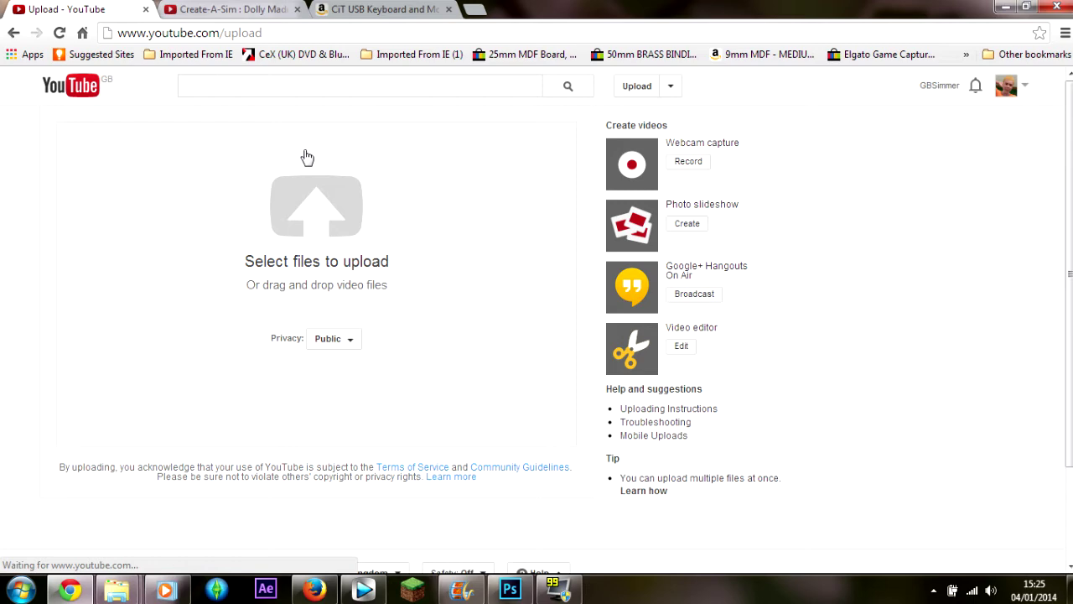
left_click(310, 159)
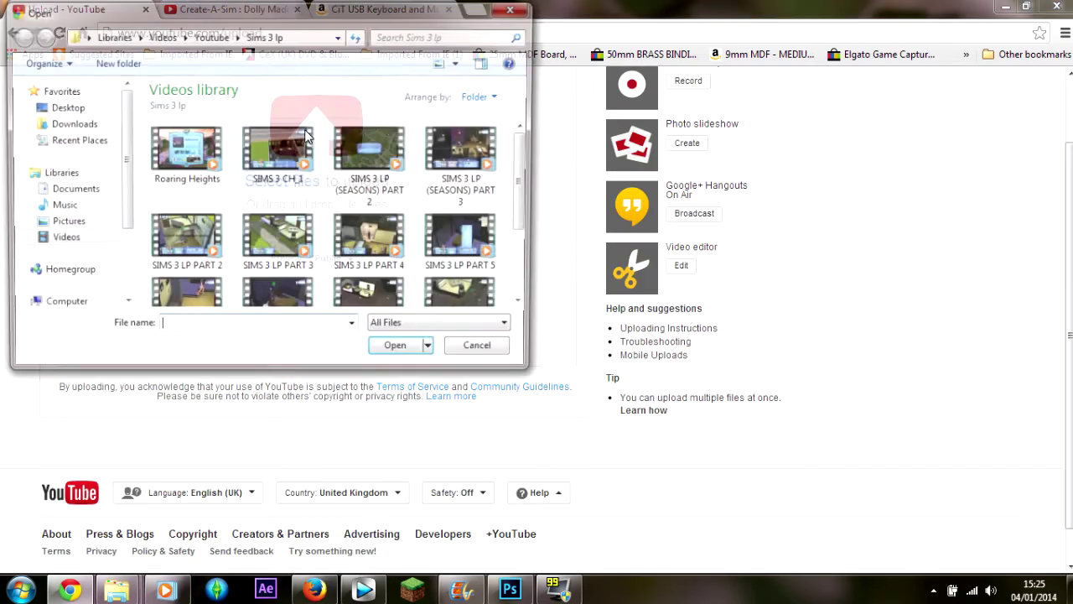
double_click(461, 159)
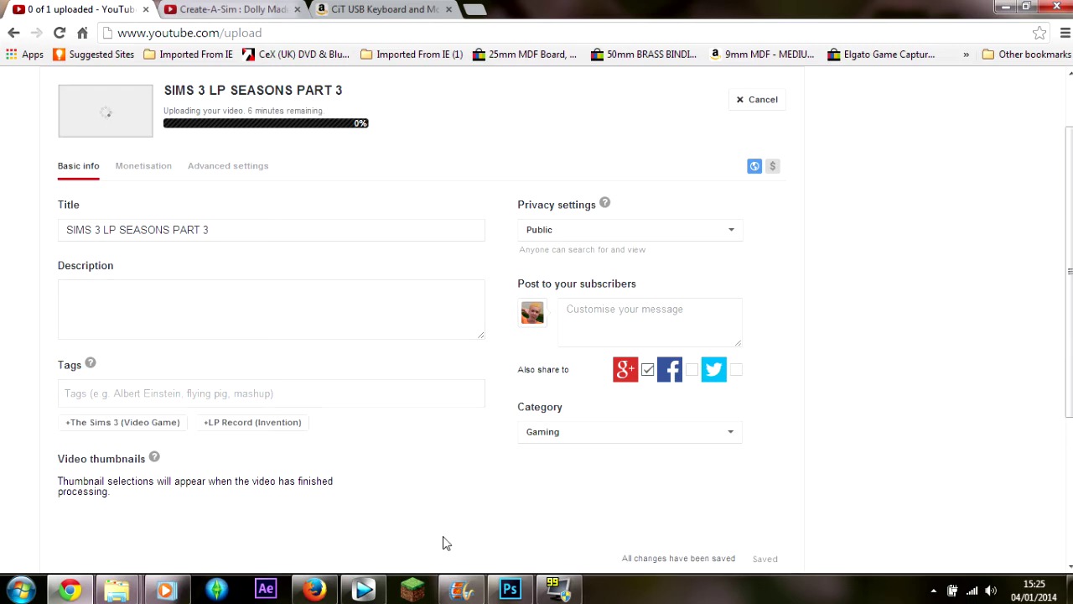
mouse_move(315, 589)
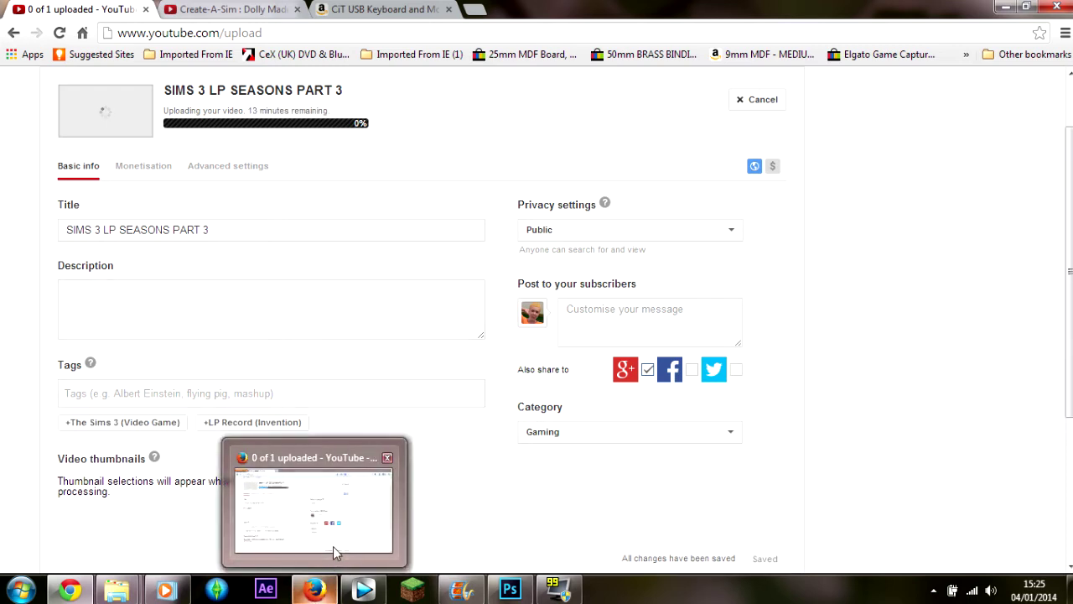
mouse_move(314, 503)
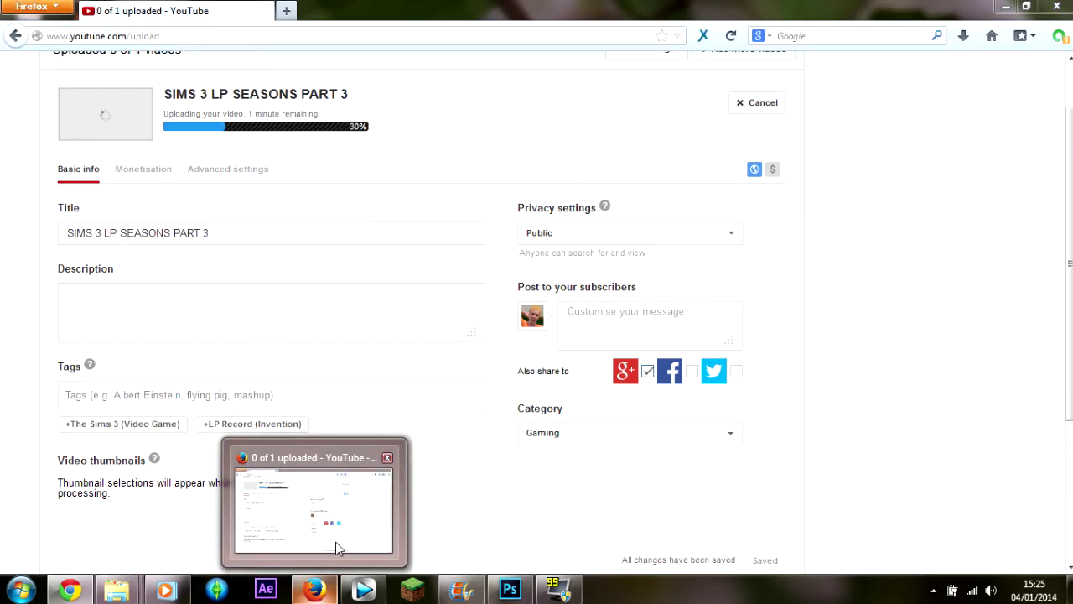
View Firefox's upload at 30%, then return to Chrome's upload showing 38 minutes left
left_click(335, 541)
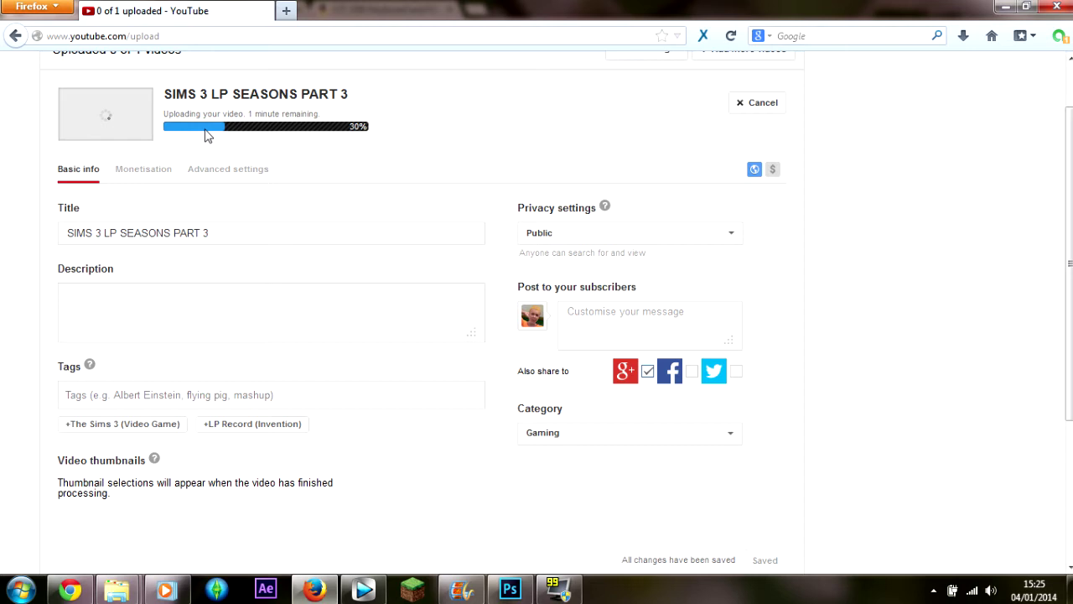
left_click(70, 589)
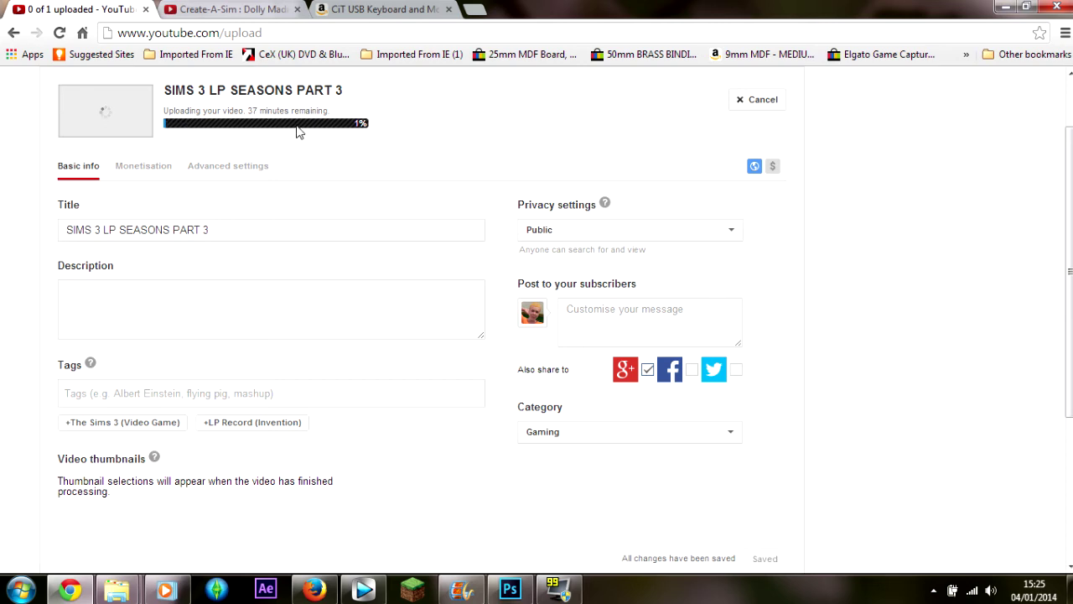
Open the upload page from the Create-A-Sim tab in a second tab, then return to the first tab
left_click(268, 12)
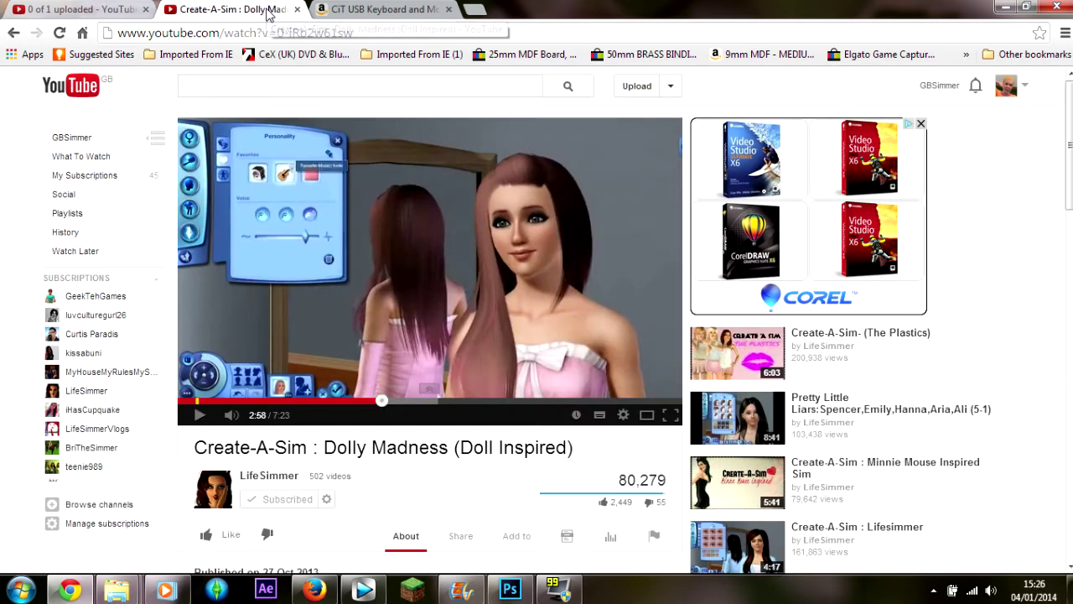
right_click(630, 86)
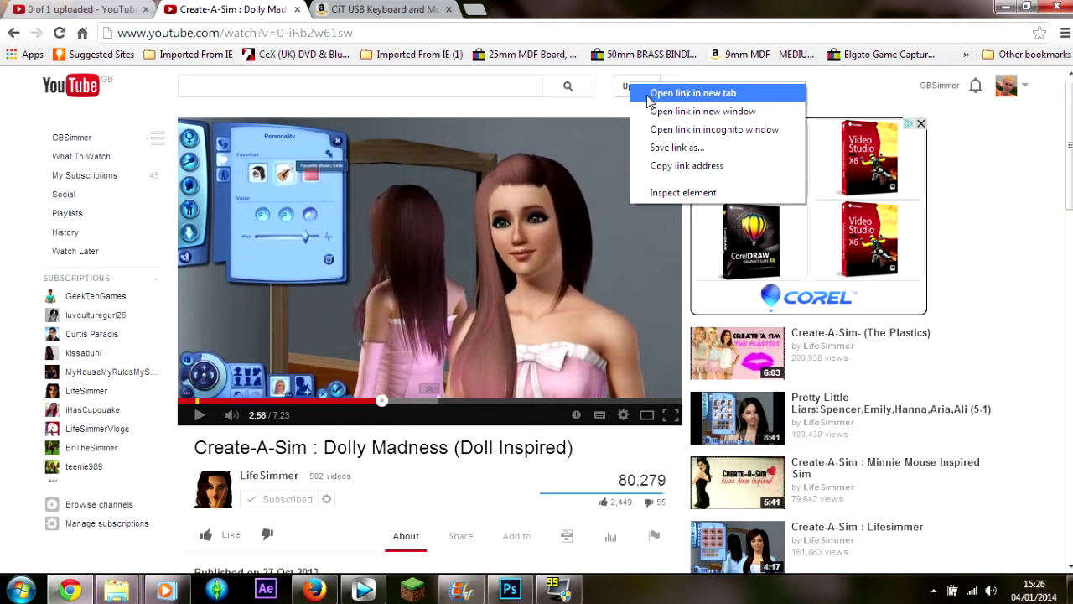
left_click(692, 93)
left_click_drag(386, 9, 229, 9)
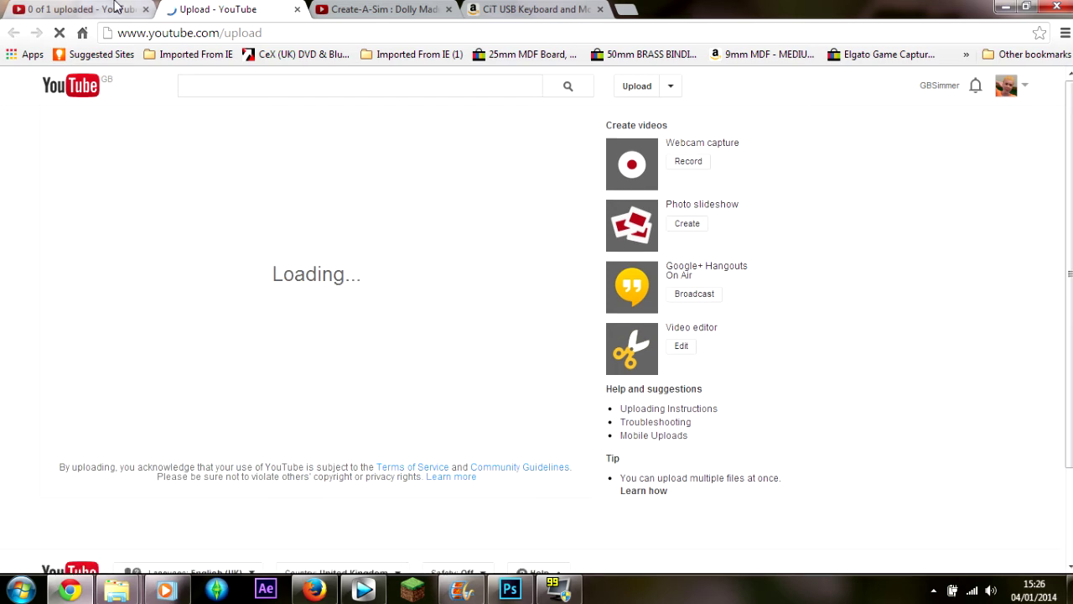
left_click(116, 7)
left_click(234, 10)
left_click(83, 19)
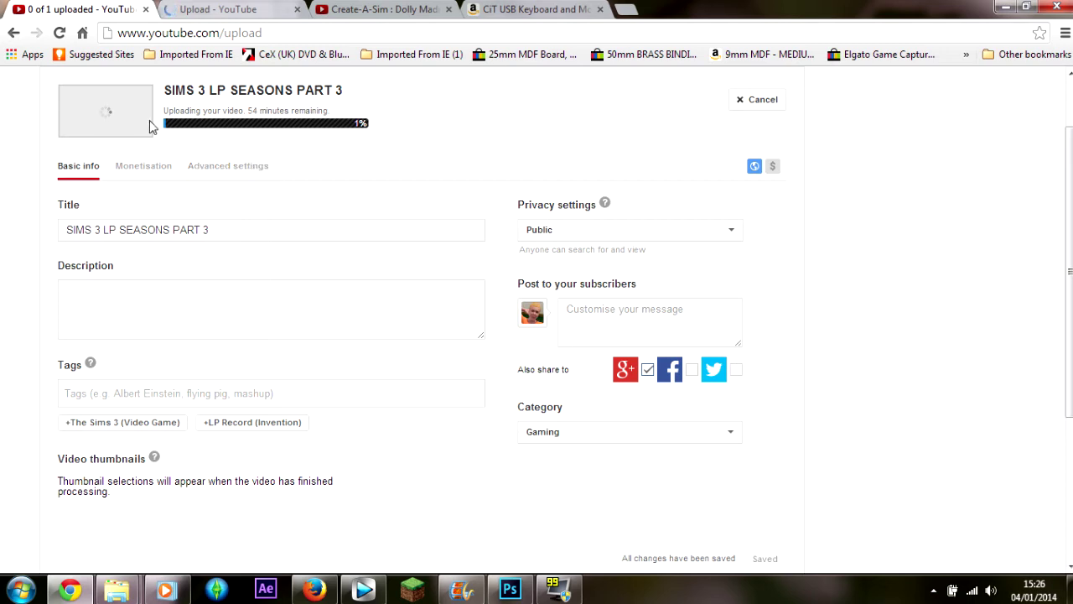
Start a duplicate Part 3 upload in the second tab, checking the first tab's progress
left_click(219, 9)
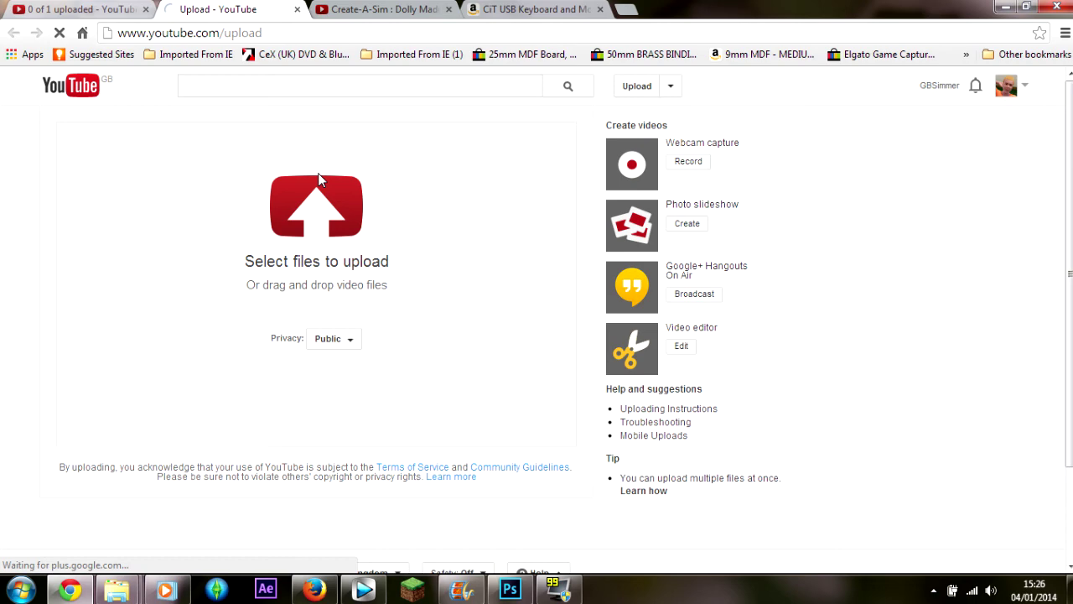
left_click(317, 201)
double_click(465, 197)
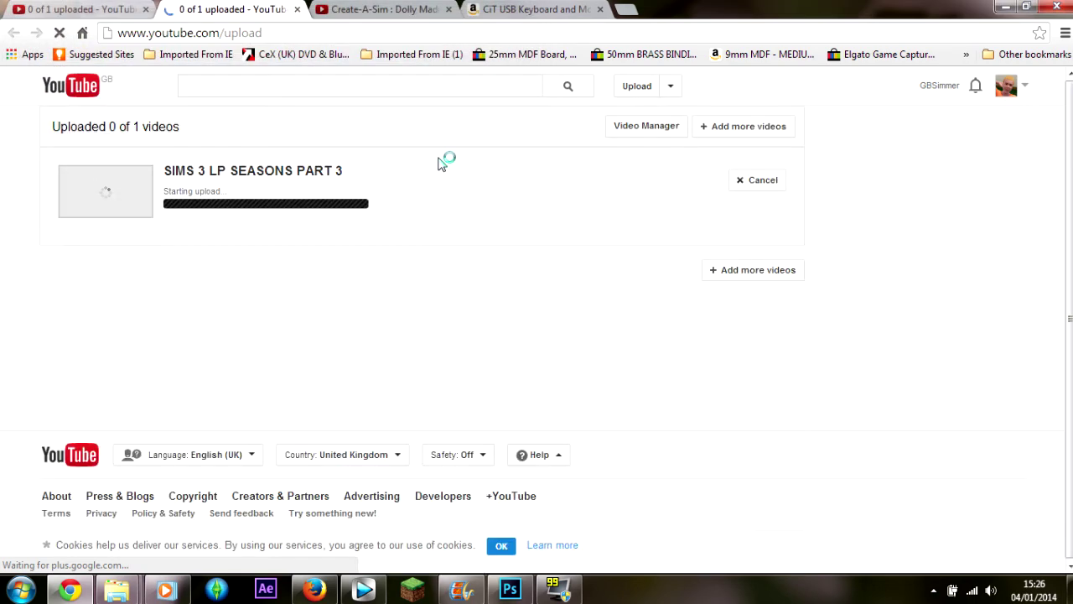
left_click(91, 9)
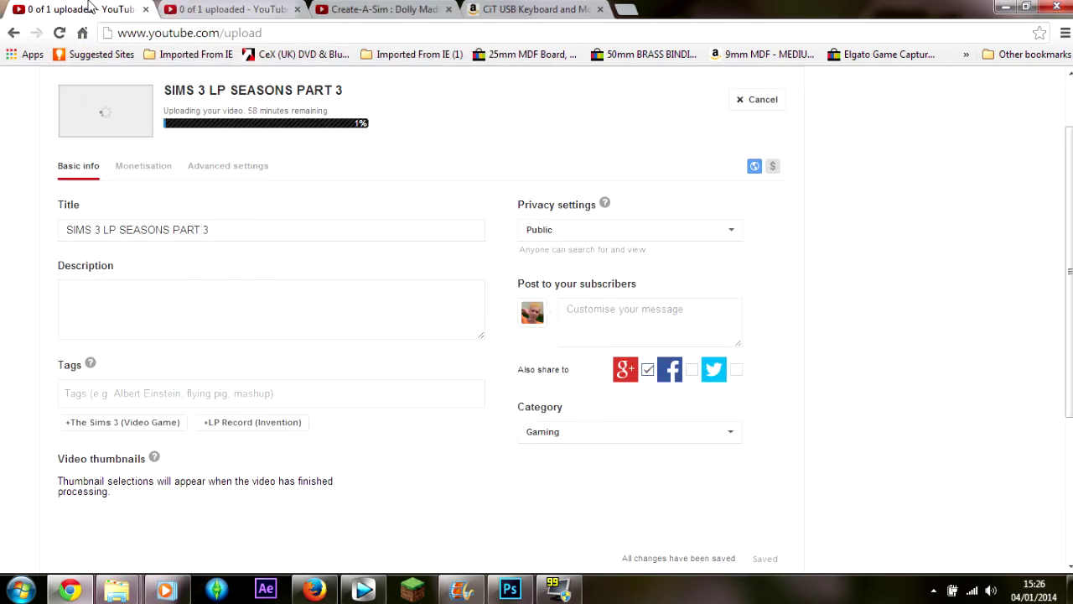
left_click(220, 9)
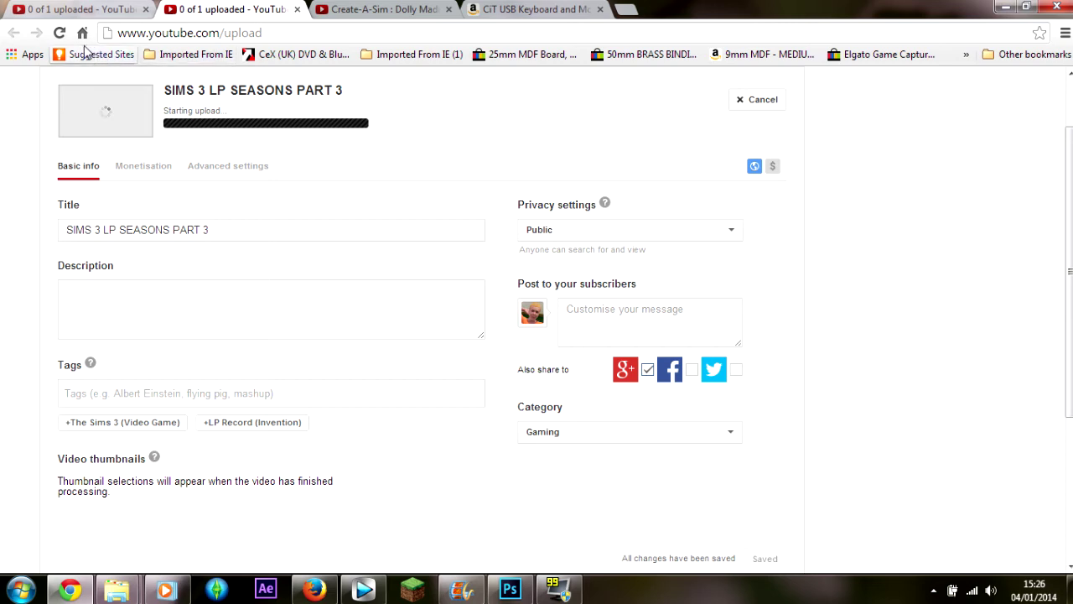
Reload the second tab to drop its upload, then close the network help tab
left_click(59, 32)
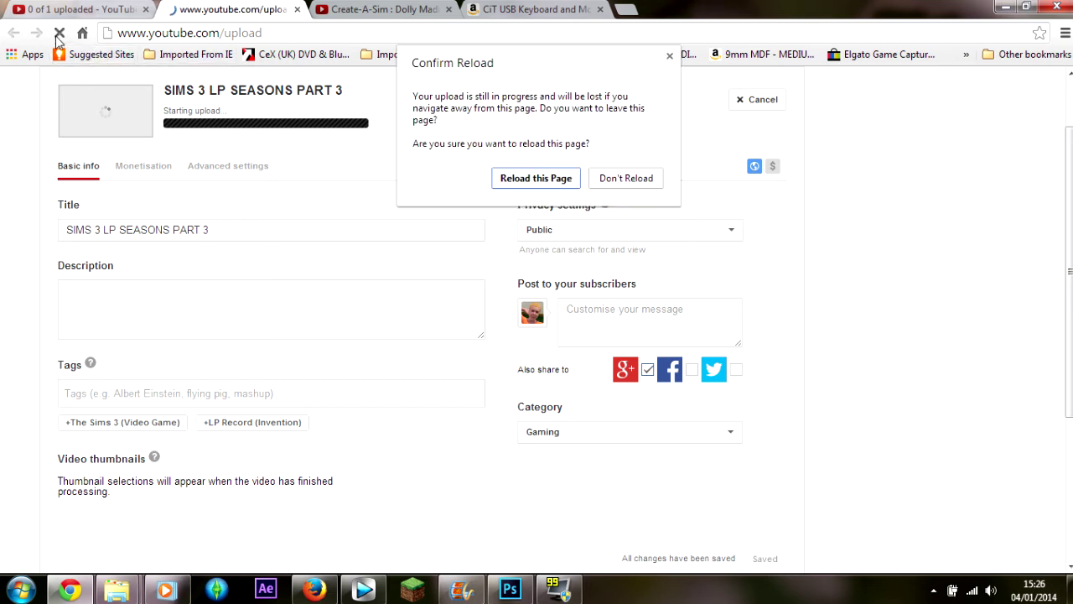
left_click(536, 177)
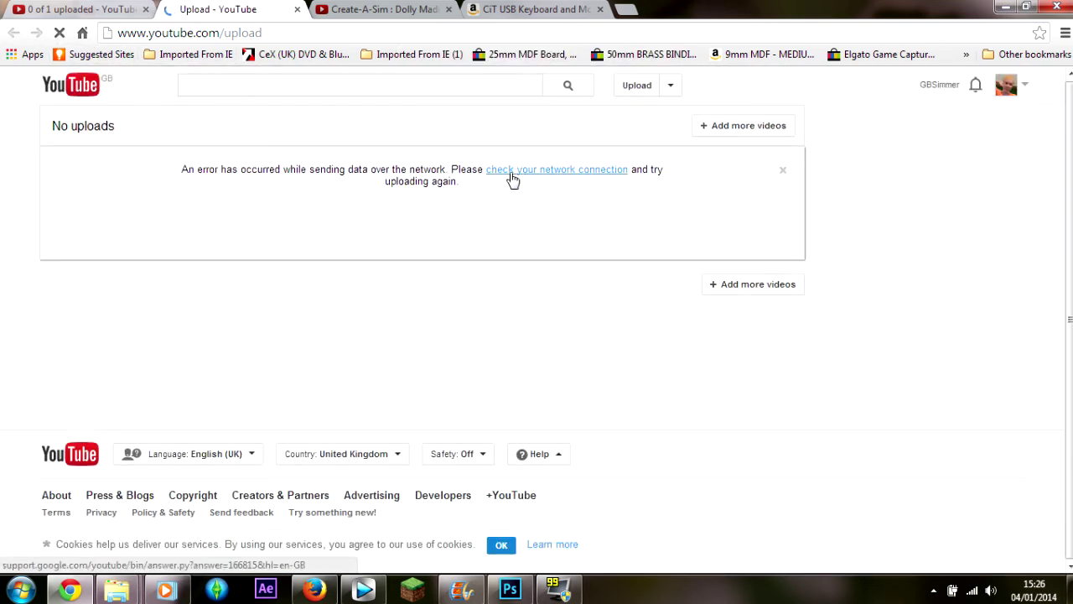
left_click(585, 172)
left_click(220, 9)
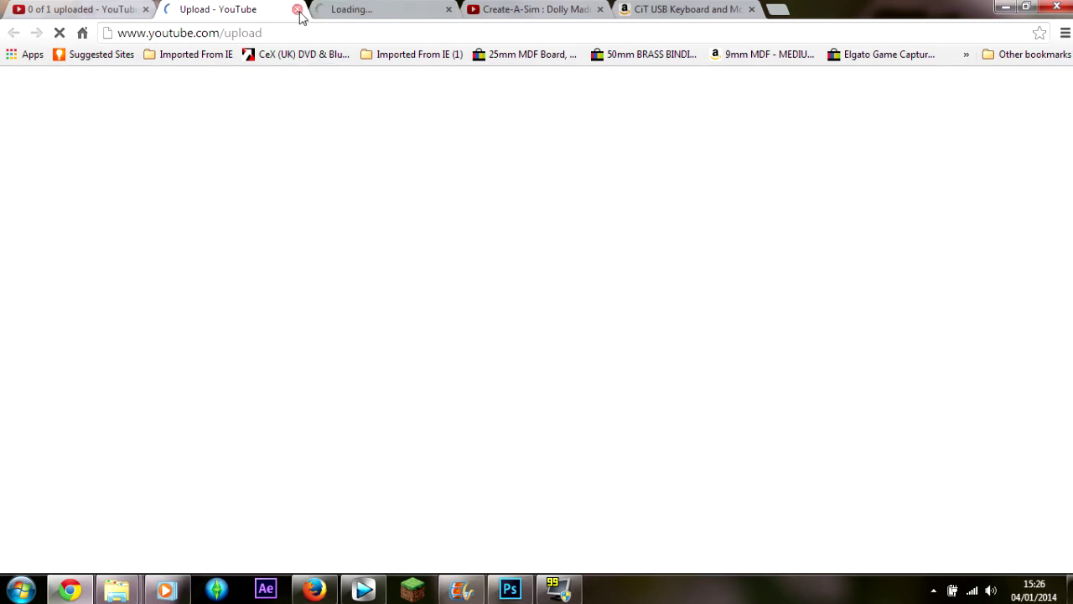
left_click(400, 12)
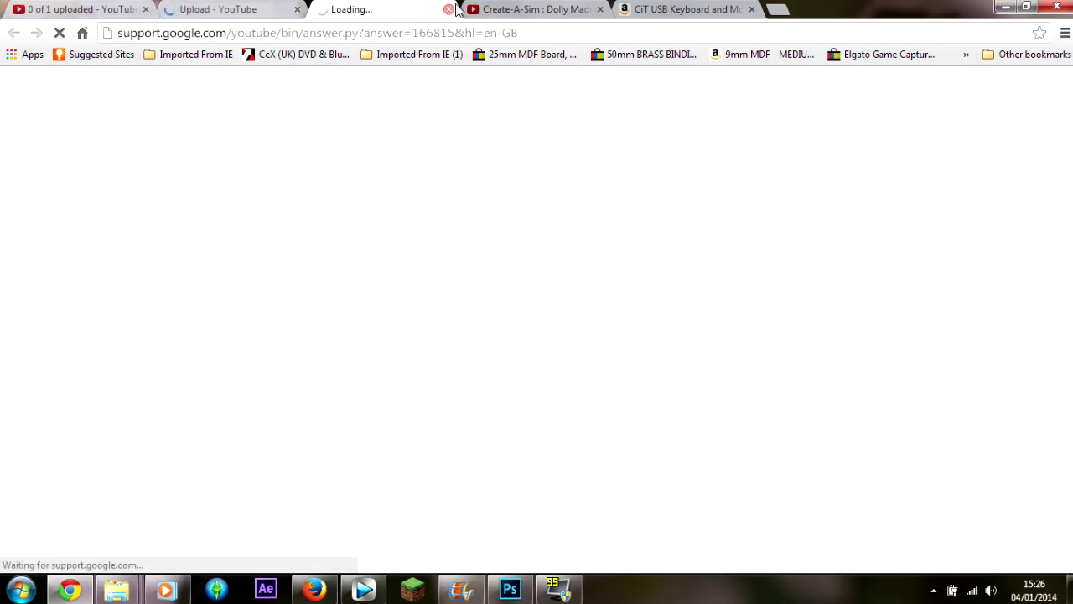
left_click(448, 9)
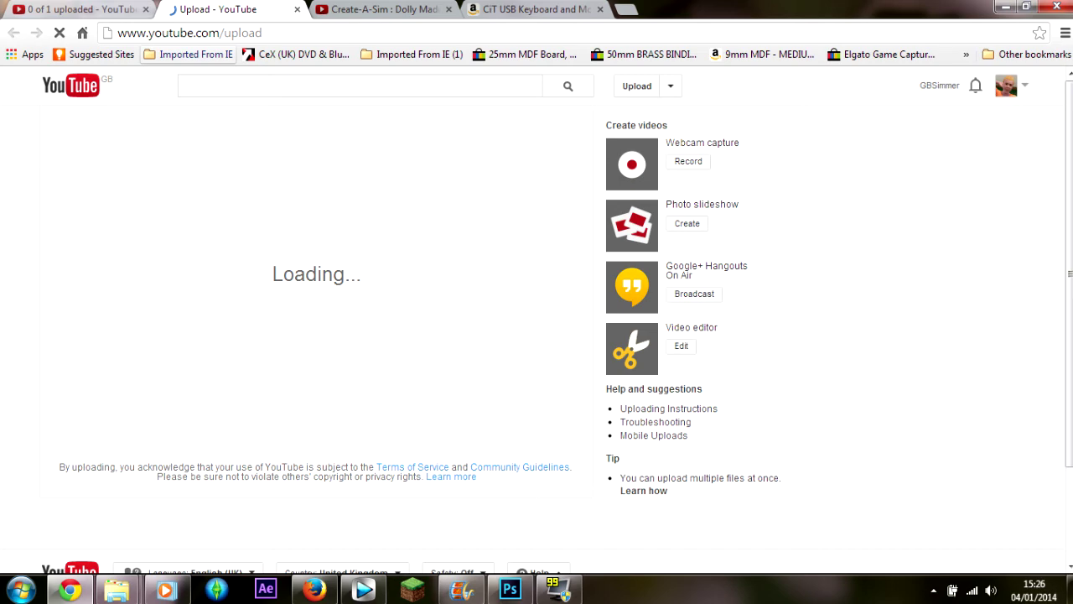
Close the extra 'Upload - YouTube' tab and go back to the '0 of 1 uploaded' tab
left_click(297, 9)
left_click(50, 9)
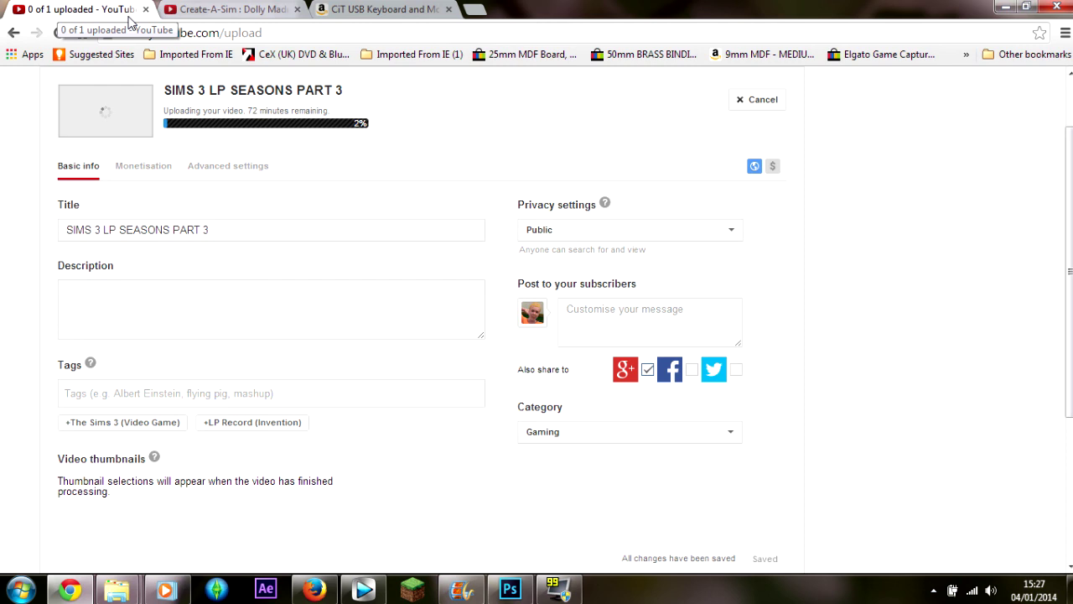
Cancel the SIMS 3 LP SEASONS PART 3 upload and confirm the cancellation
left_click(759, 101)
left_click(596, 332)
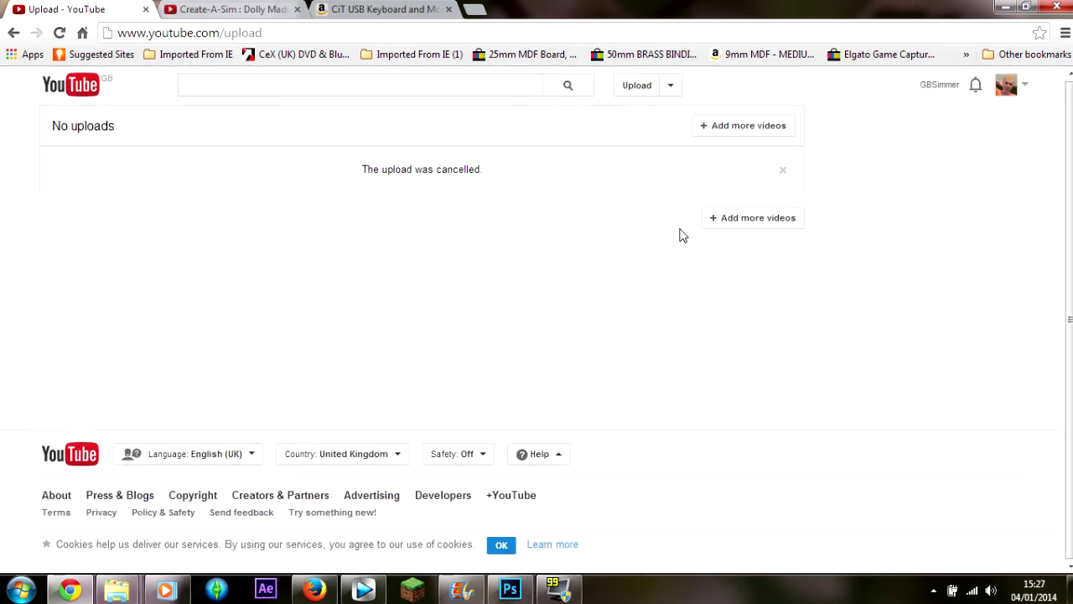